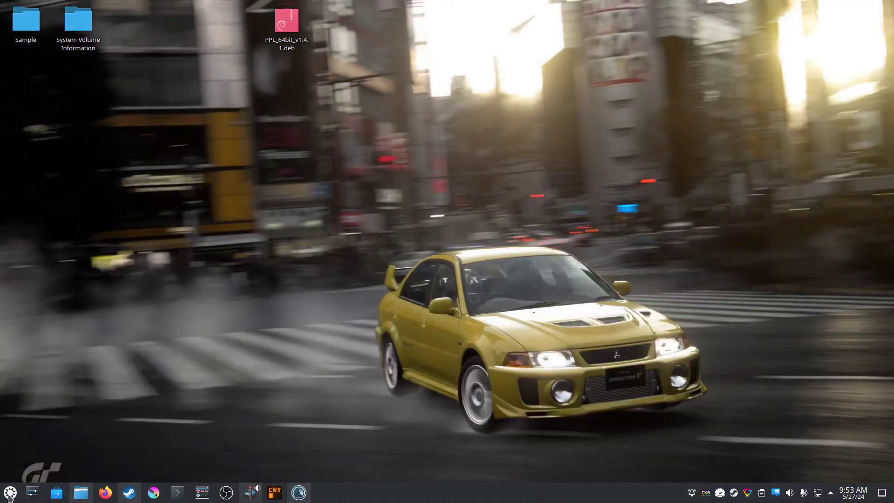
Step: Launch KDE Partition Manager from a launcher search for 'parti'
left_click(9, 496)
type("partit")
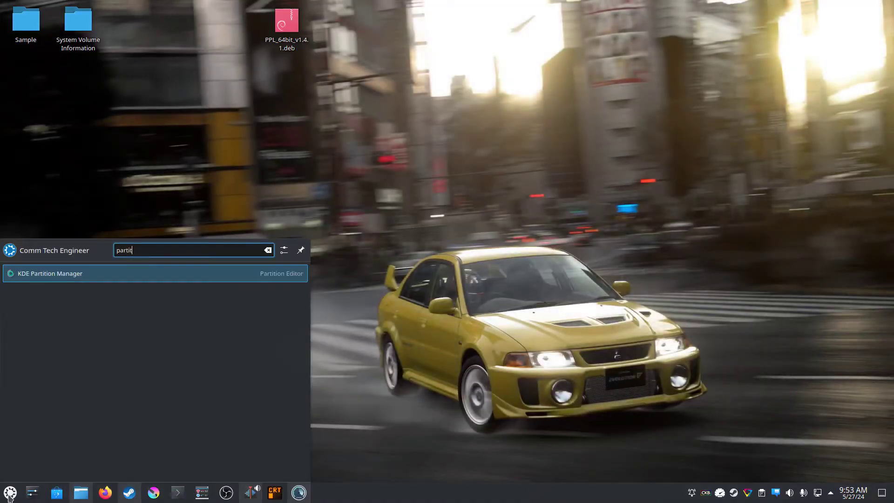
left_click(62, 279)
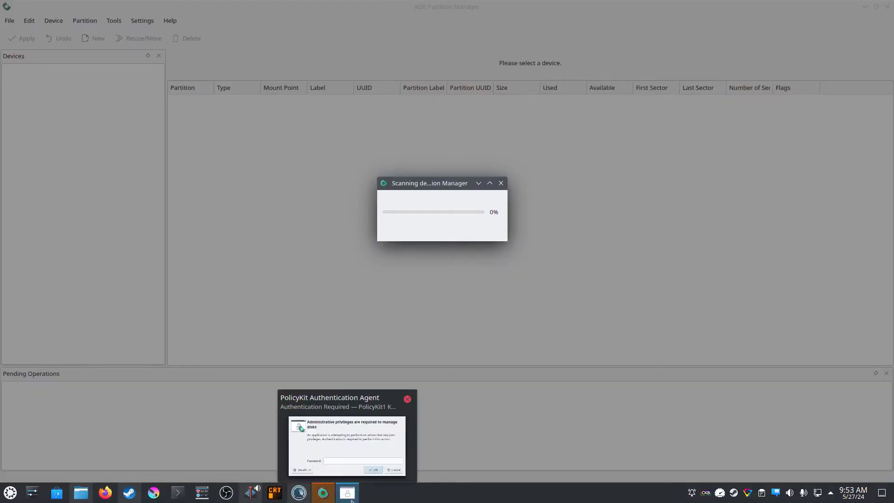
Step: Authenticate as administrator and select the 298.09 GiB unallocated space on /dev/sda
left_click(347, 447)
type("•")
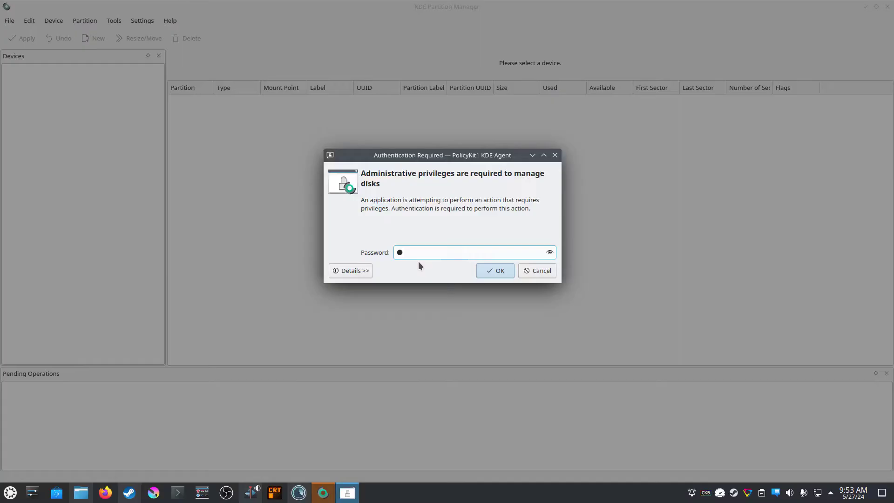
type("•••••••••••••••")
key("Return")
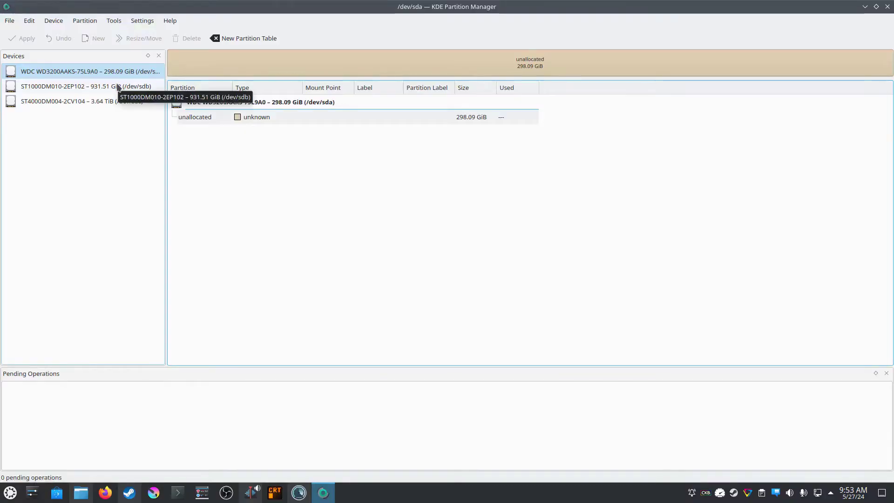
left_click(102, 69)
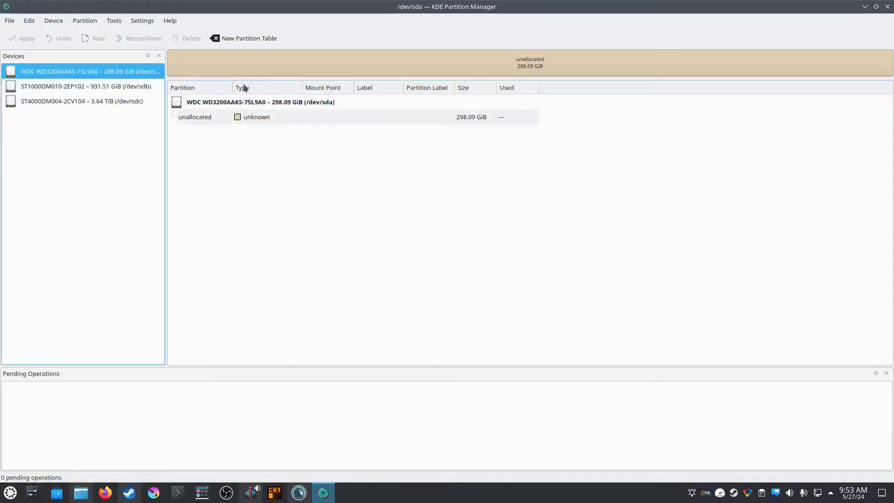
left_click(216, 119)
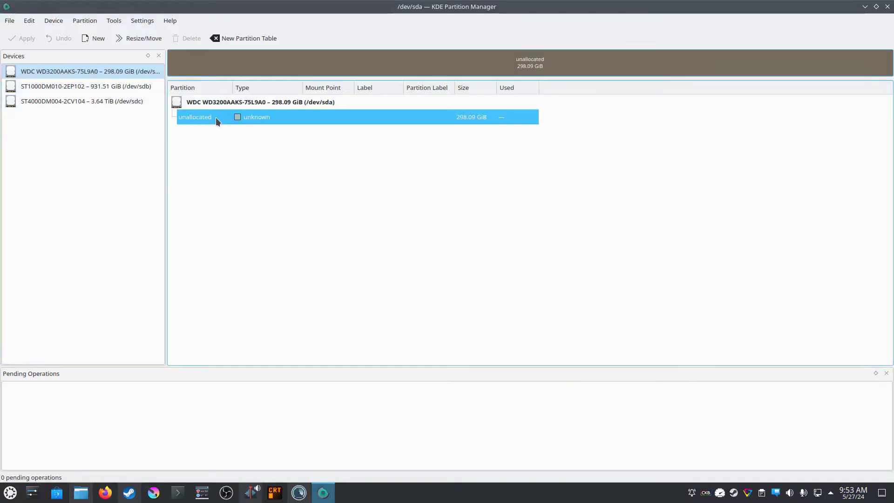
Step: Queue a new ext4 partition labelled STEAM GAMES filling /dev/sda's unallocated space
right_click(246, 119)
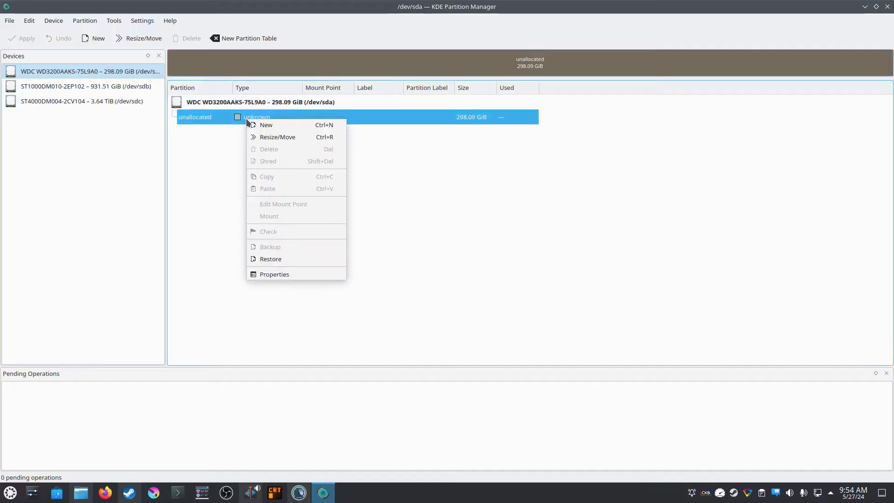
left_click(276, 126)
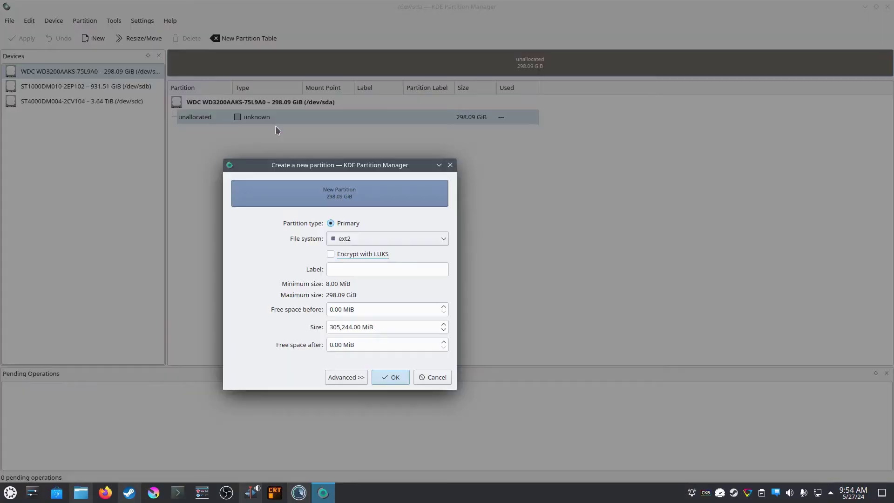
left_click(386, 242)
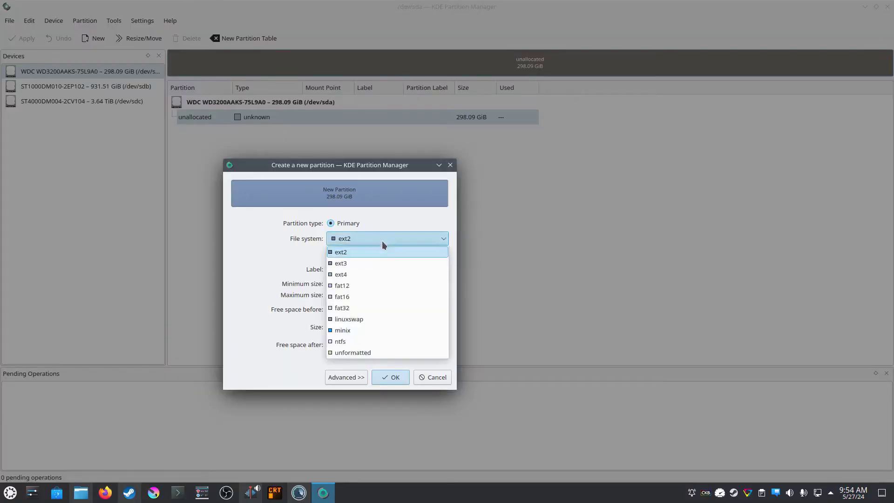
left_click(365, 274)
left_click(356, 270)
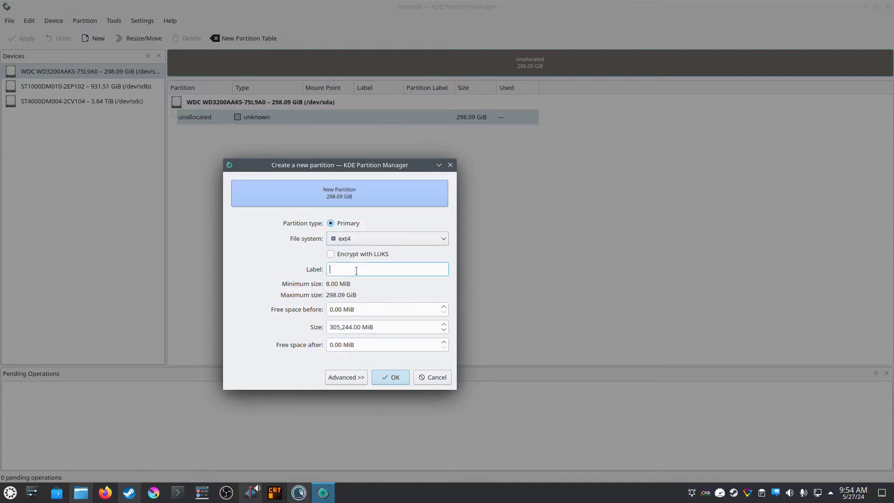
type("STWEAM")
key("BackSpace")
key("BackSpace")
key("BackSpace")
key("BackSpace")
type("EAM GAMES")
key("Return")
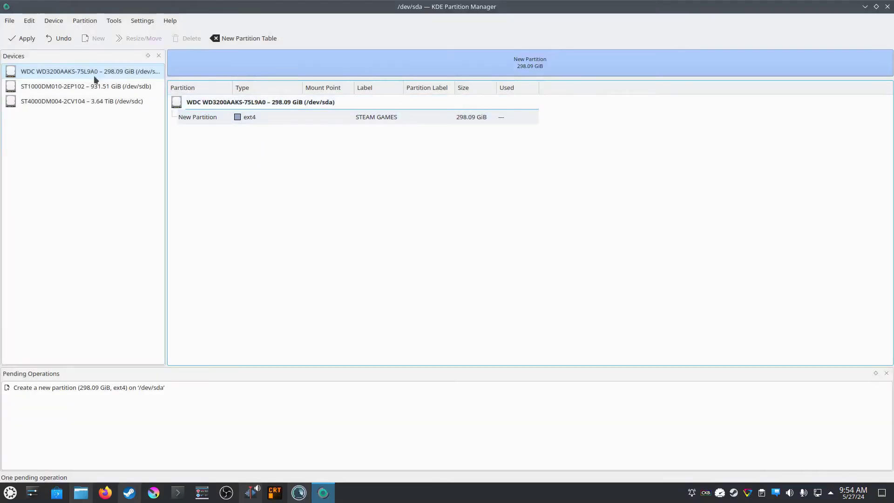
Step: Apply the pending operation and select the resulting ext4 /dev/sda1 partition
left_click(19, 41)
left_click(421, 299)
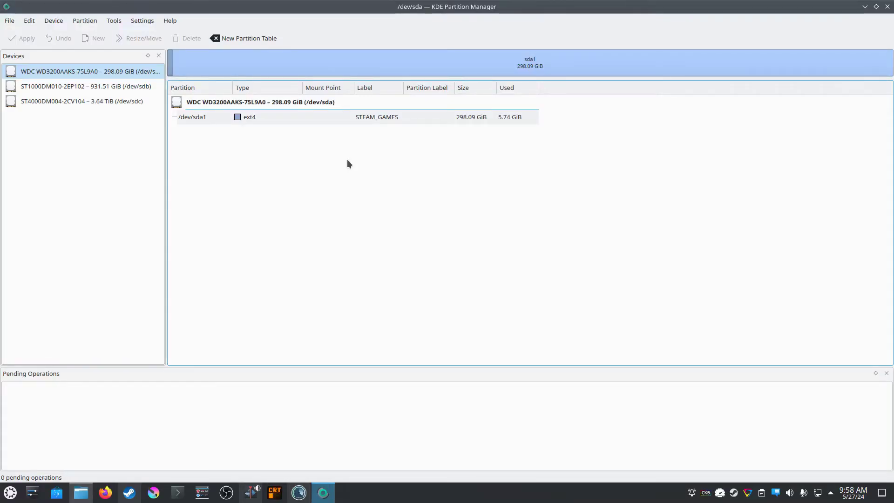
left_click(231, 121)
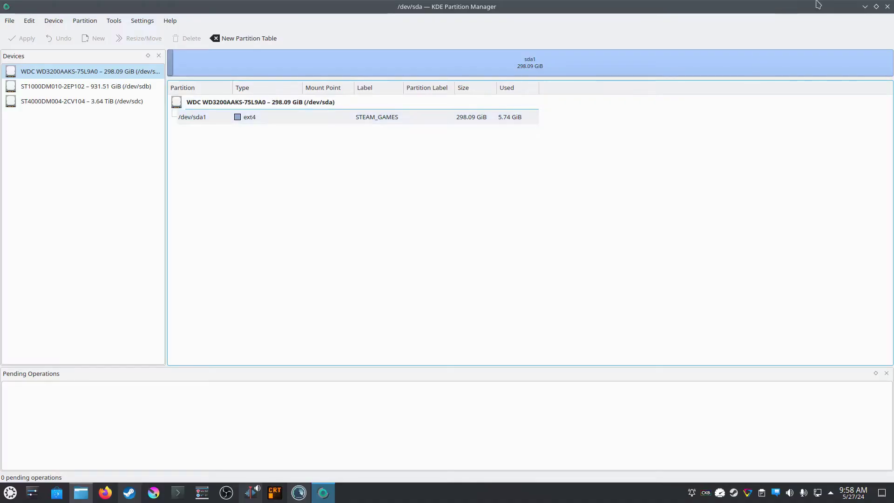
Step: View the new 298.1 GiB STEAM GAMES drive in Dolphin, then minimize Dolphin
left_click(866, 7)
left_click(47, 330)
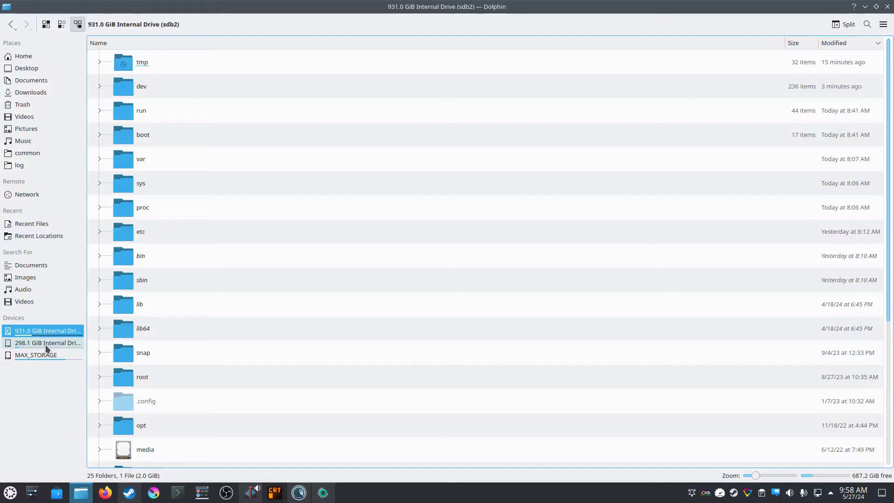
left_click(46, 345)
right_click(130, 153)
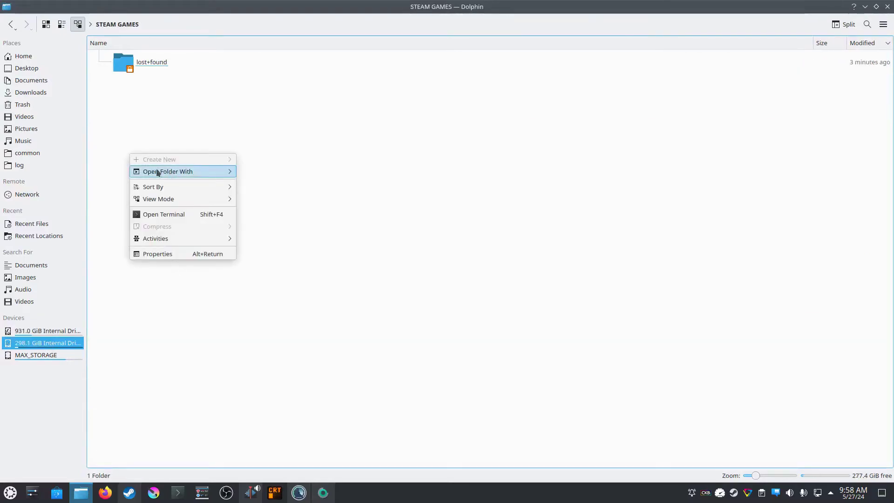
left_click(170, 135)
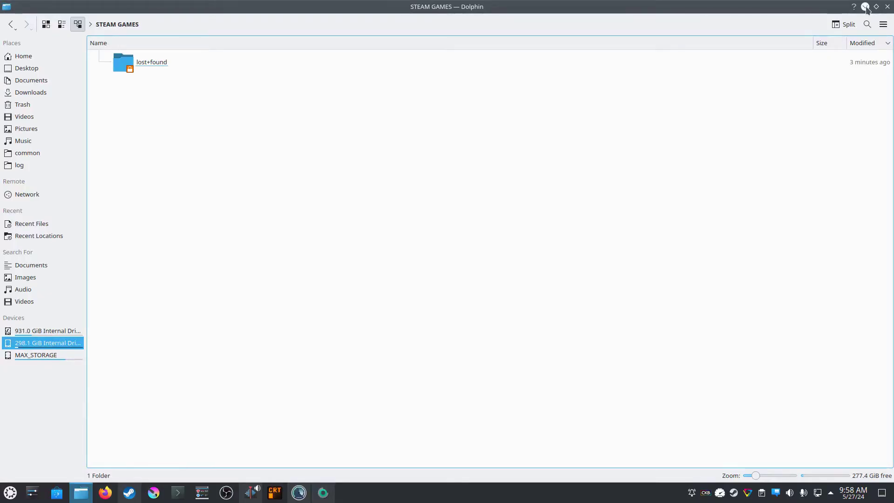
left_click(866, 7)
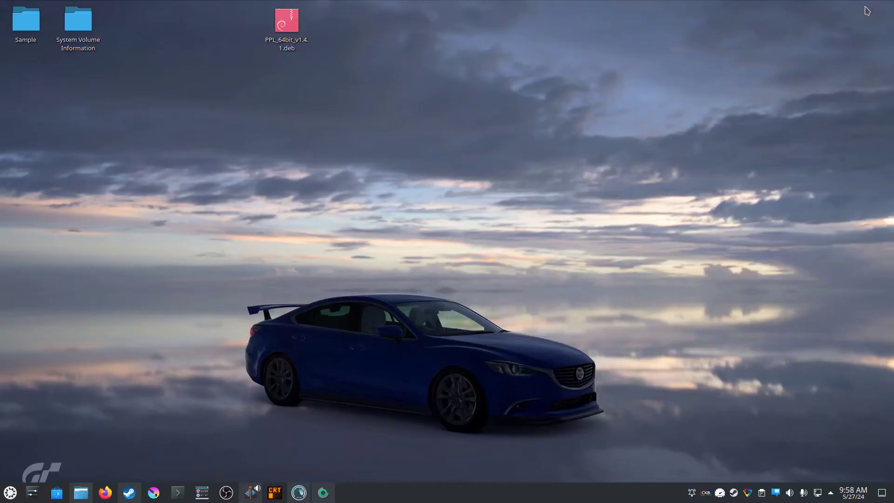
Step: In a new Konsole terminal, change into /media and list it
left_click(179, 496)
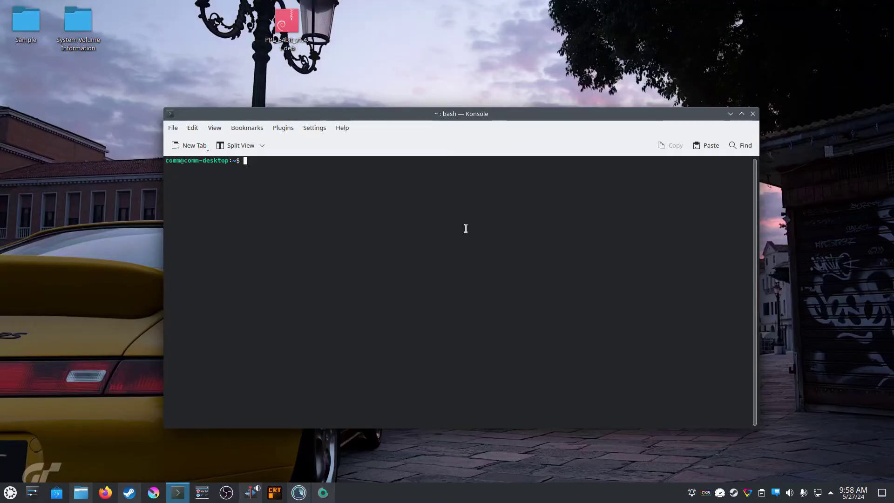
type("cd /media/")
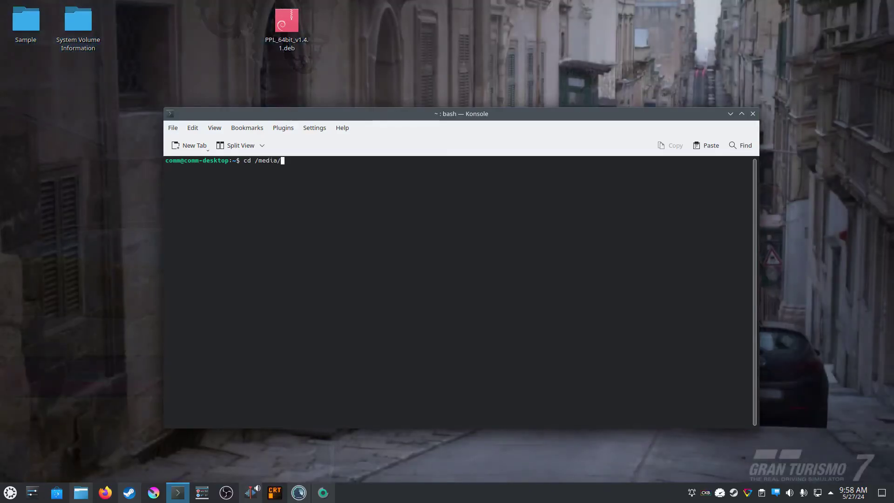
key("Return")
type("ls")
key("Return")
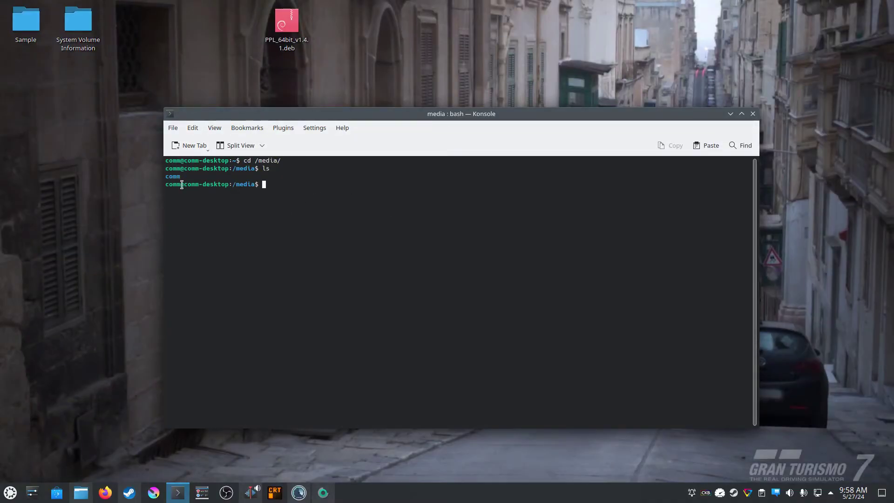
Step: Move into /media/comm and list its drives, MAX_STORAGE and STEAM GAMES
type("cd ")
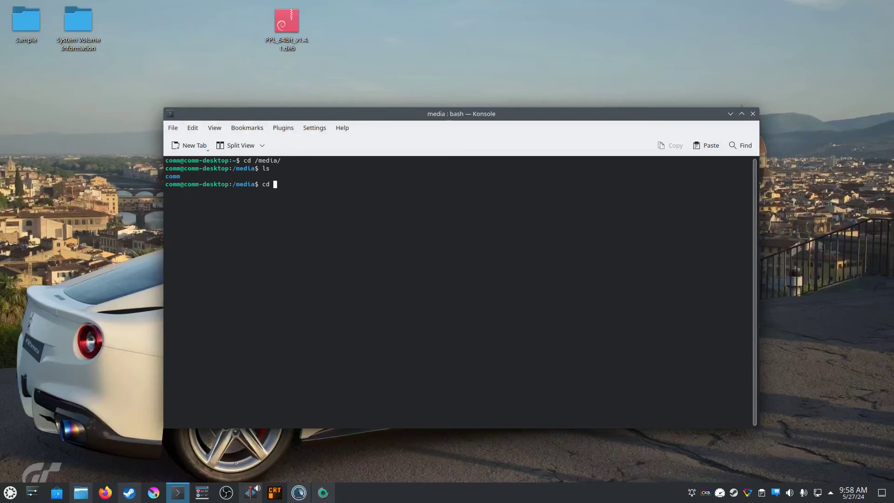
type("com")
key("Tab")
key("Return")
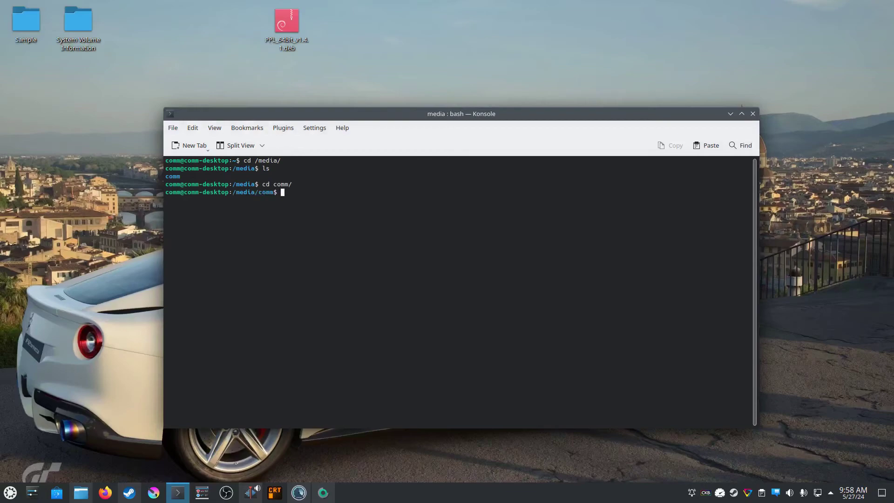
type("ls")
key("Return")
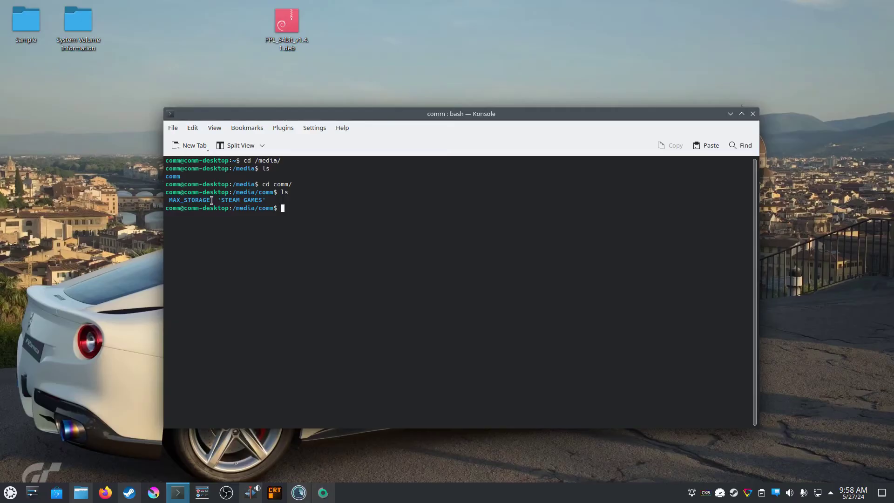
left_click_drag(212, 201, 165, 201)
left_click(285, 209)
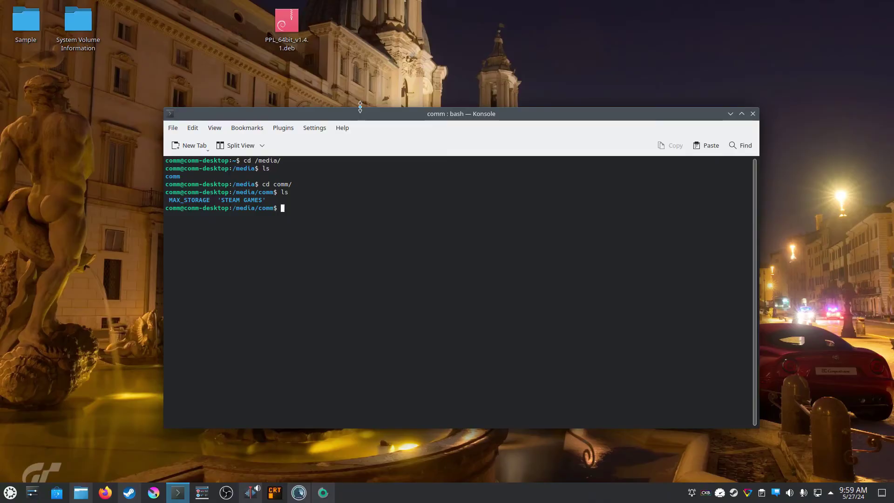
Step: Run sudo chown on STEAM\ GAMES/ to give the user ownership, entering the sudo password
type("sudo")
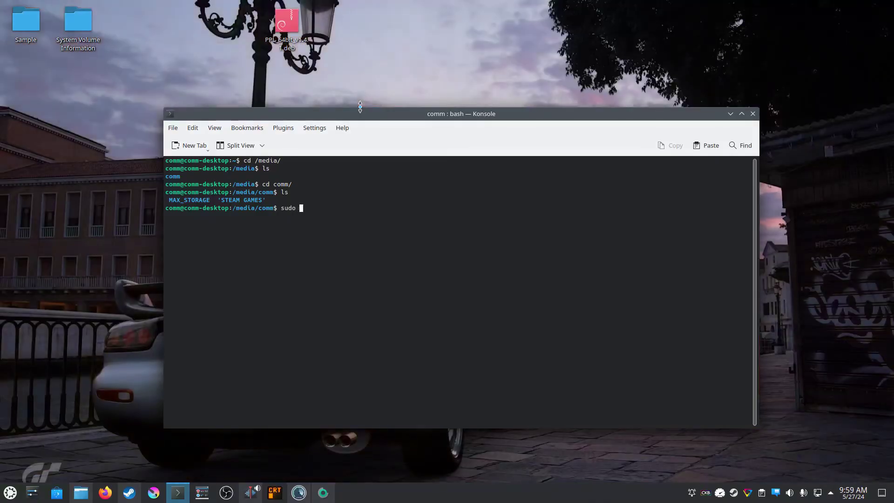
type(" chown ")
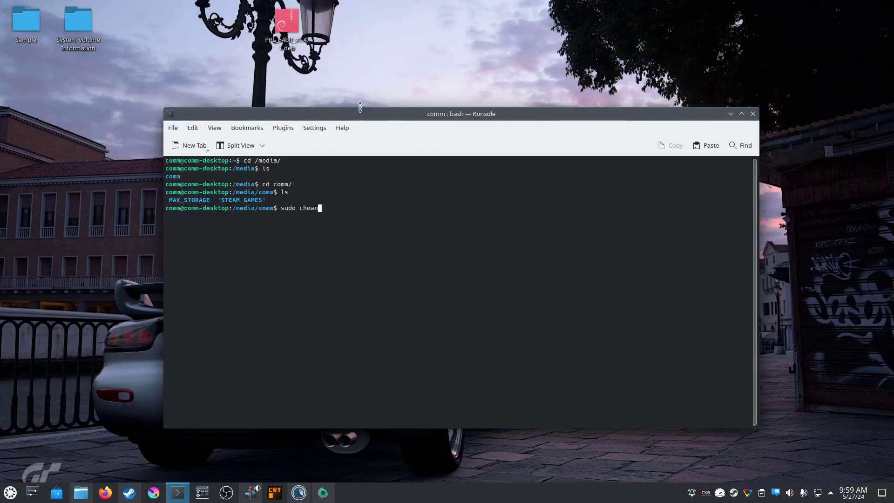
type("comm STEAM ")
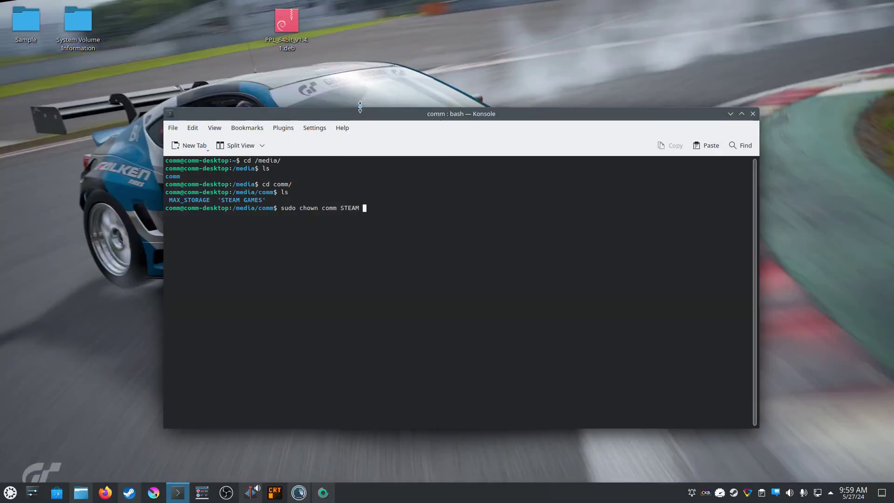
type("GAMES")
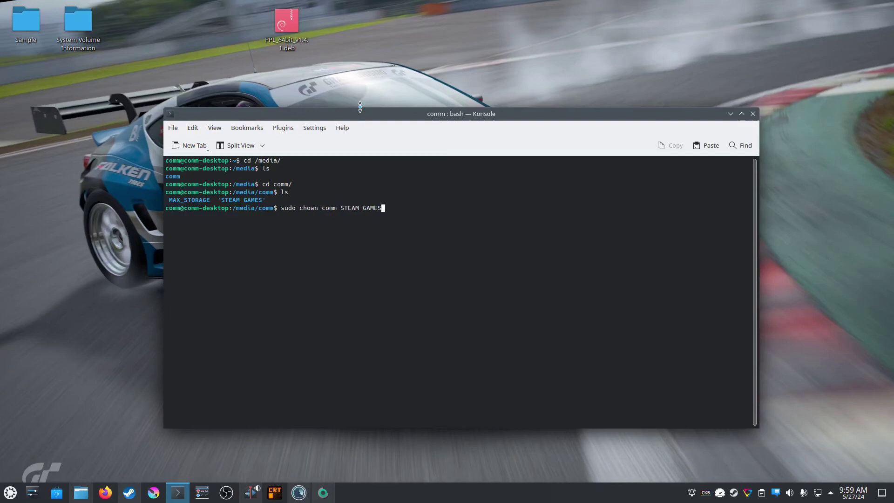
key("BackSpace")
key("BackSpace")
key("BackSpace")
key("BackSpace")
key("BackSpace")
key("BackSpace")
key("Tab")
key("Return")
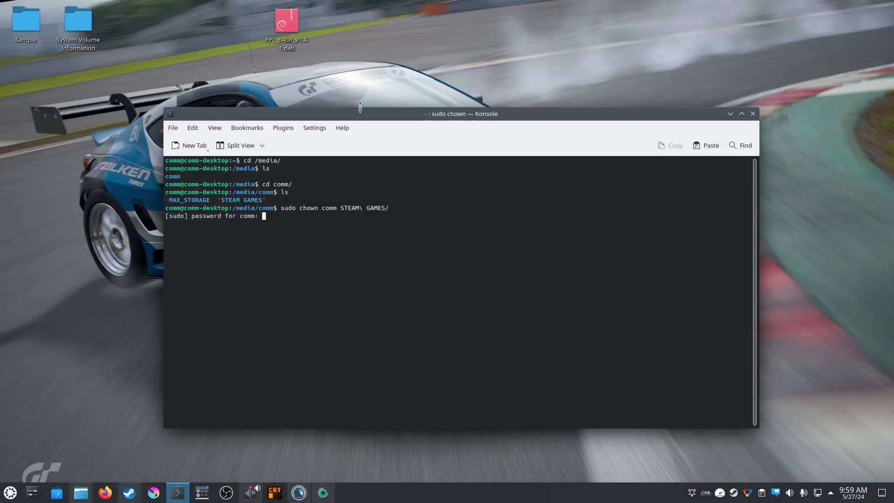
key("Return")
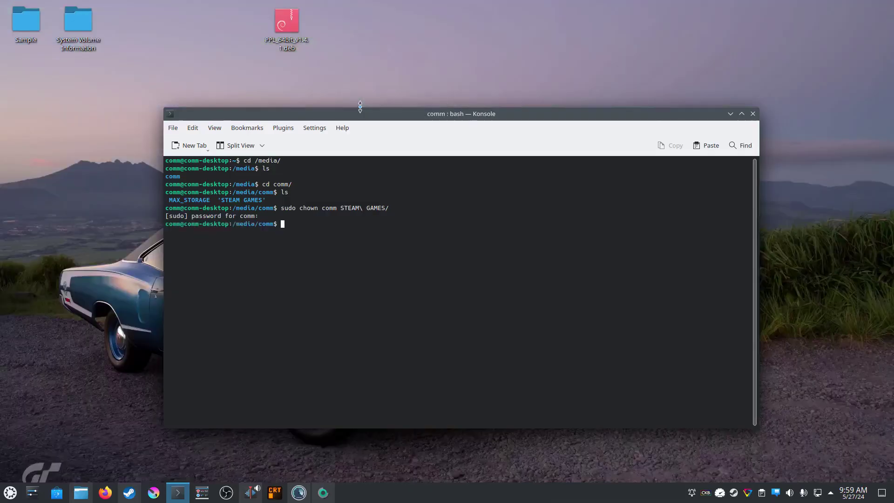
key("Return")
key("Return")
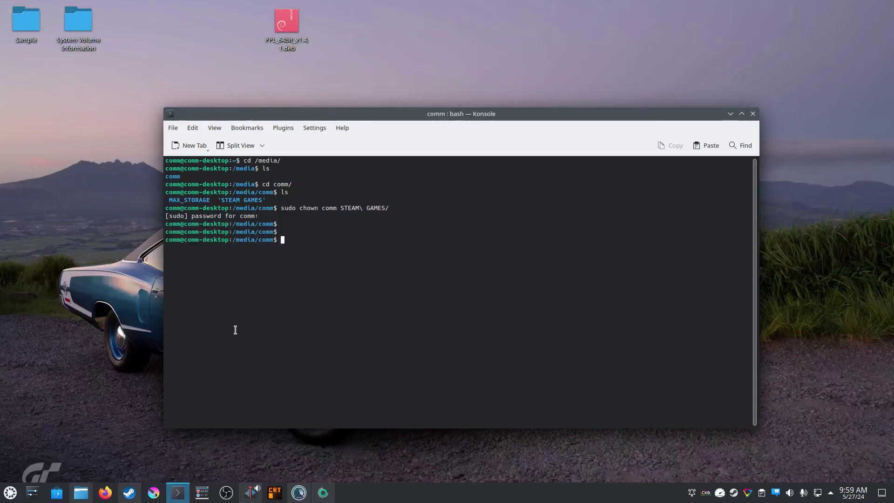
Step: Open the Storage page of Steam's Settings
left_click(129, 492)
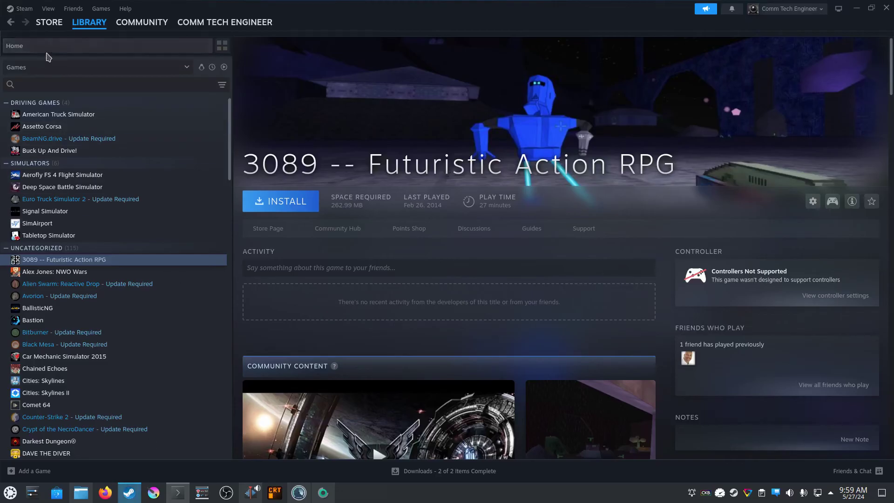
left_click(24, 9)
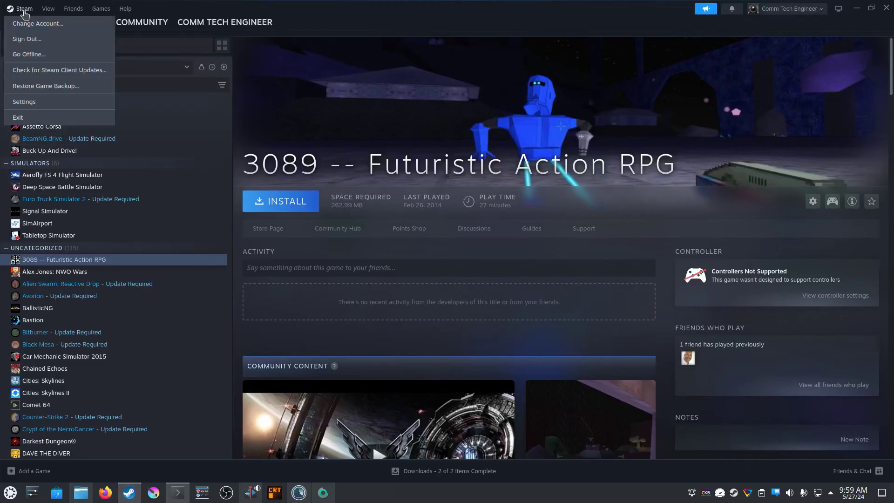
left_click(32, 105)
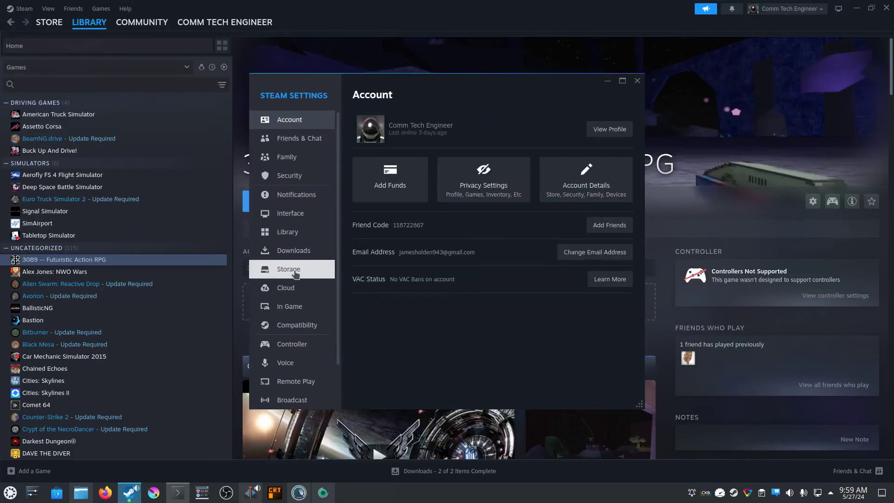
left_click(296, 274)
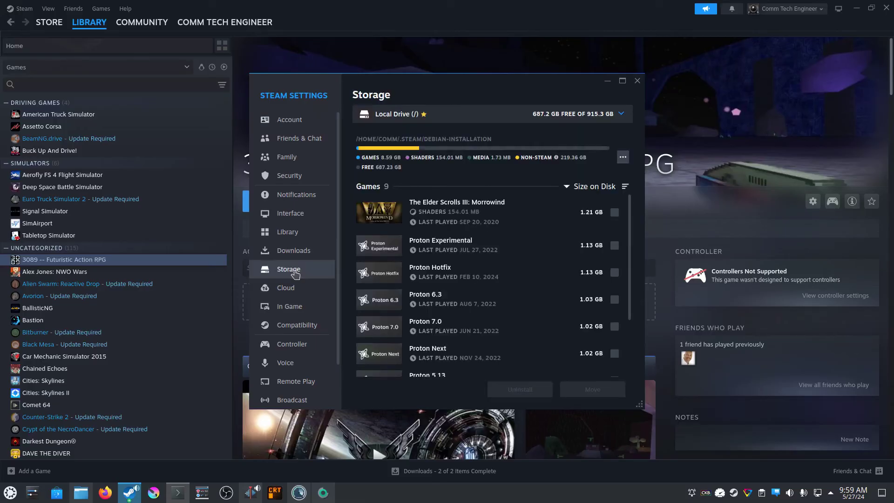
Step: Add /media/comm/STEAM GAMES as a new Steam library drive
left_click(591, 120)
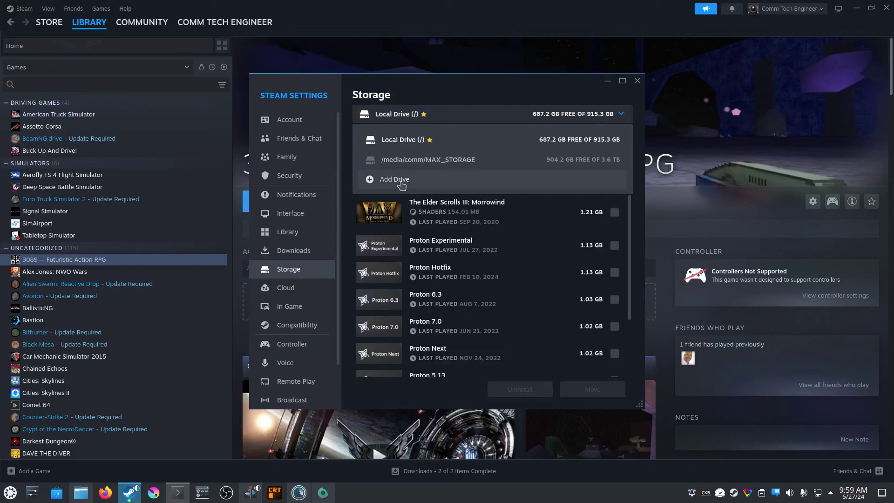
left_click(394, 180)
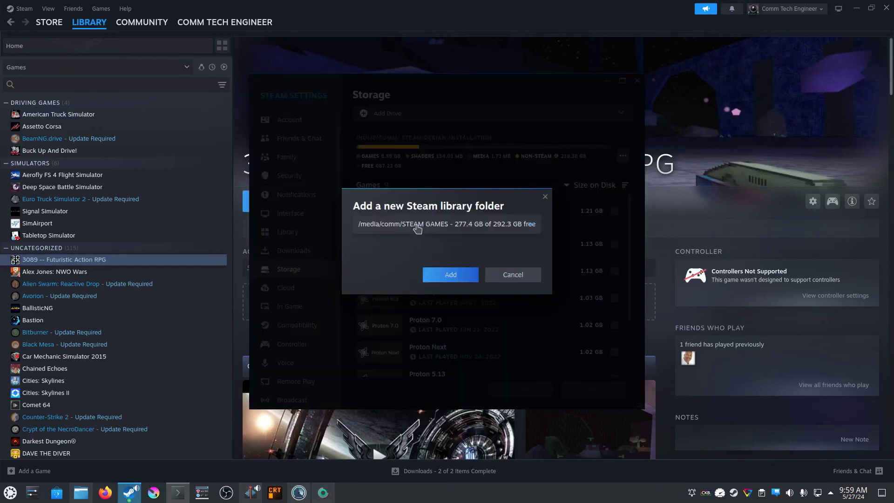
left_click(417, 227)
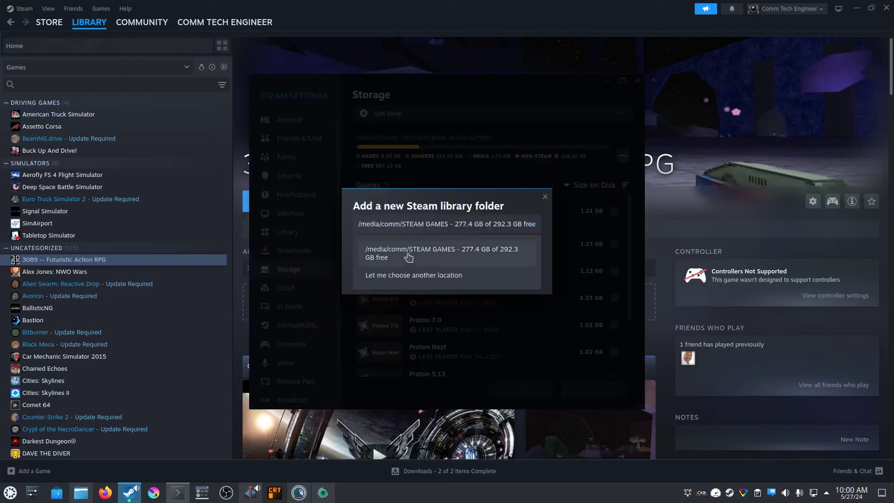
left_click(408, 257)
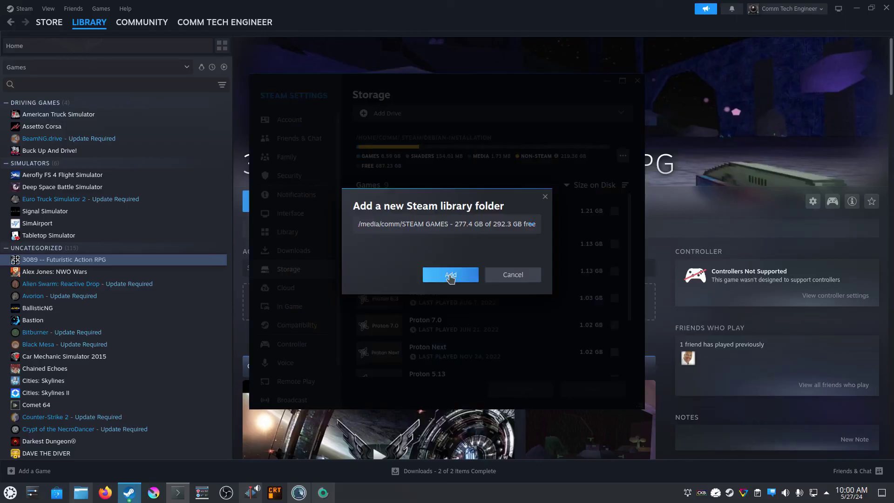
left_click(450, 276)
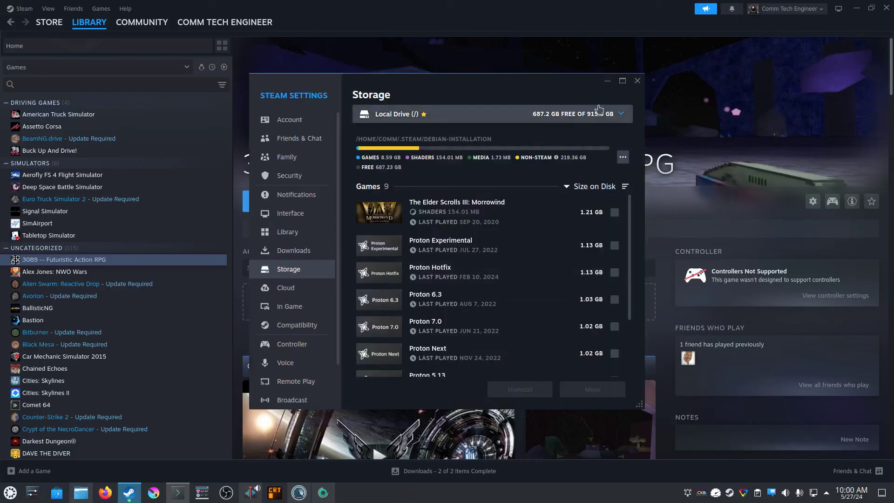
Step: Start installing Days Gone with /media/comm/STEAM GAMES as the install location
left_click(637, 81)
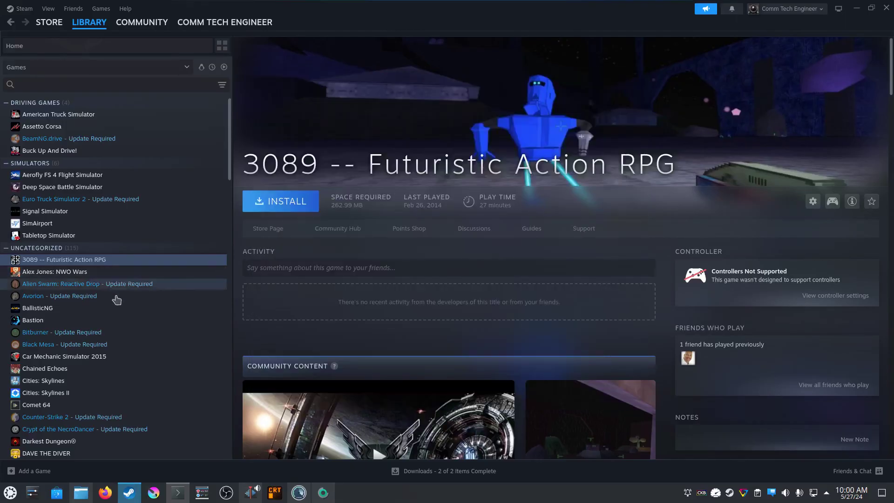
scroll(116, 299, "down", 5)
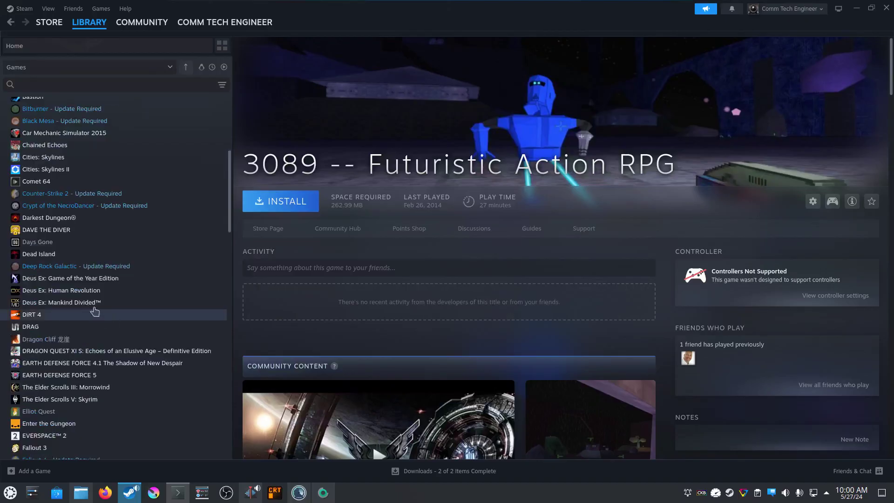
left_click(53, 242)
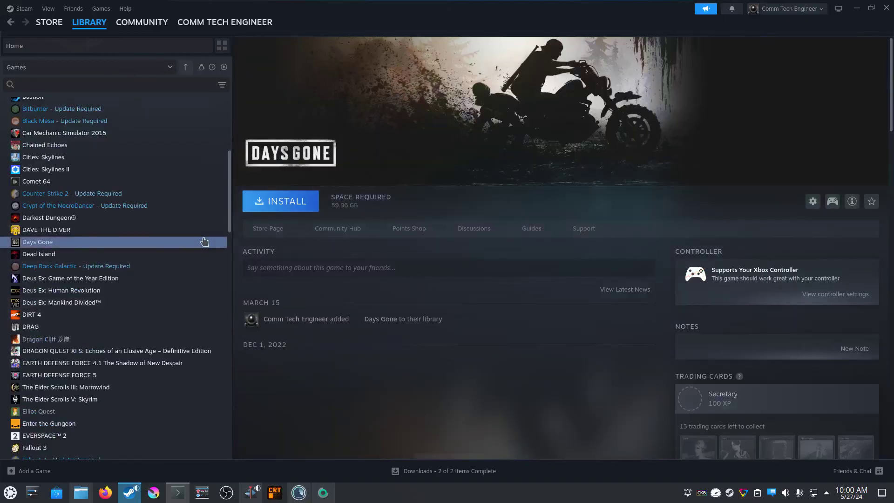
left_click(307, 208)
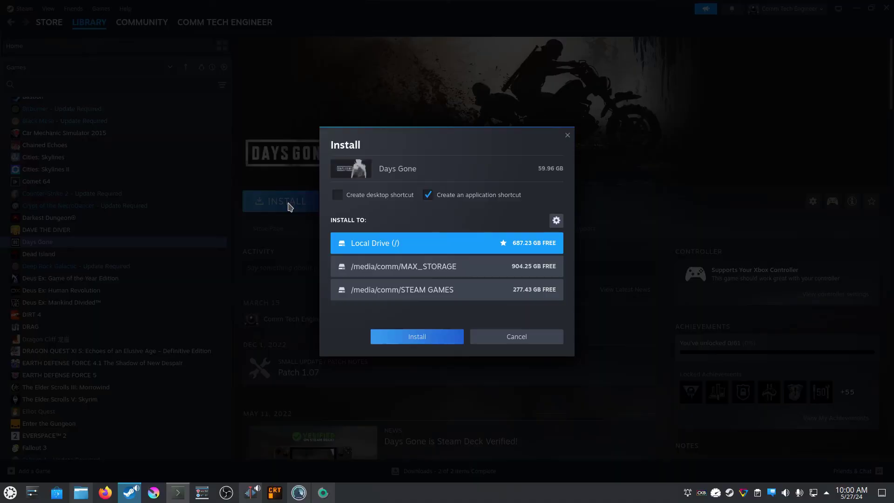
left_click(439, 291)
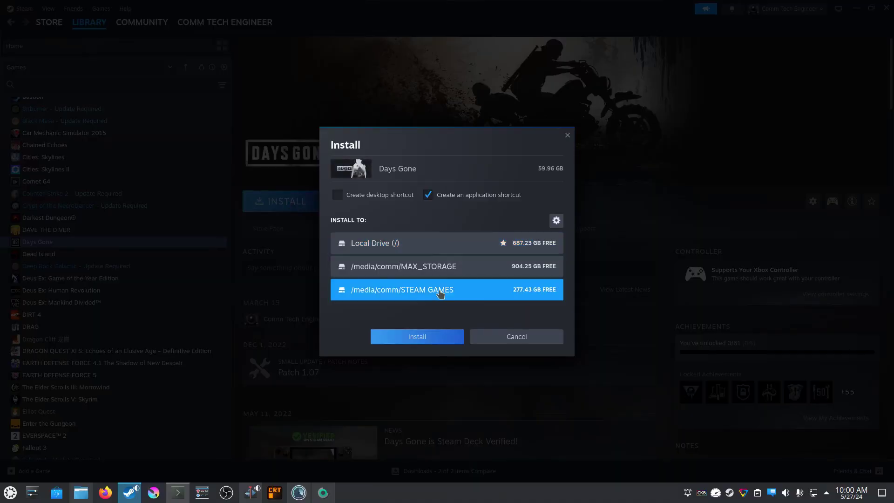